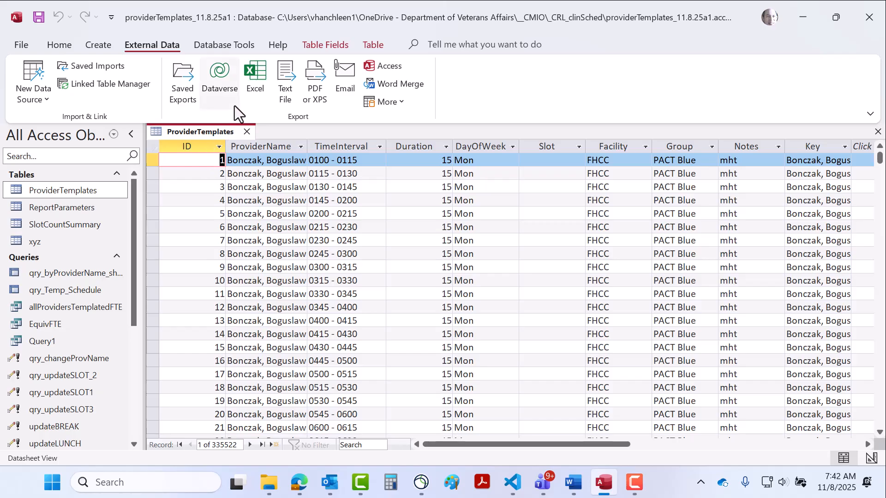
Step: Export the ProviderTemplates table to an Excel workbook named ProviderTemplates in the __CMIO\_CRL_clinSched folder, without formatting and layout
click(253, 76)
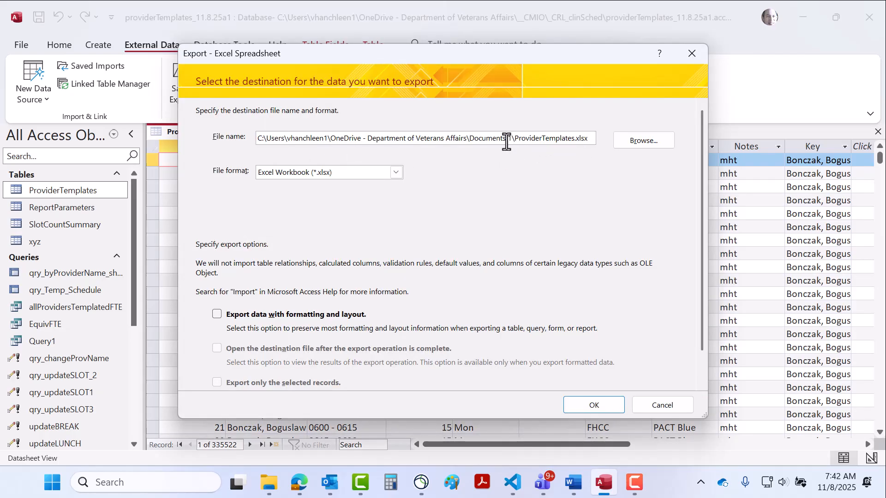
click(621, 140)
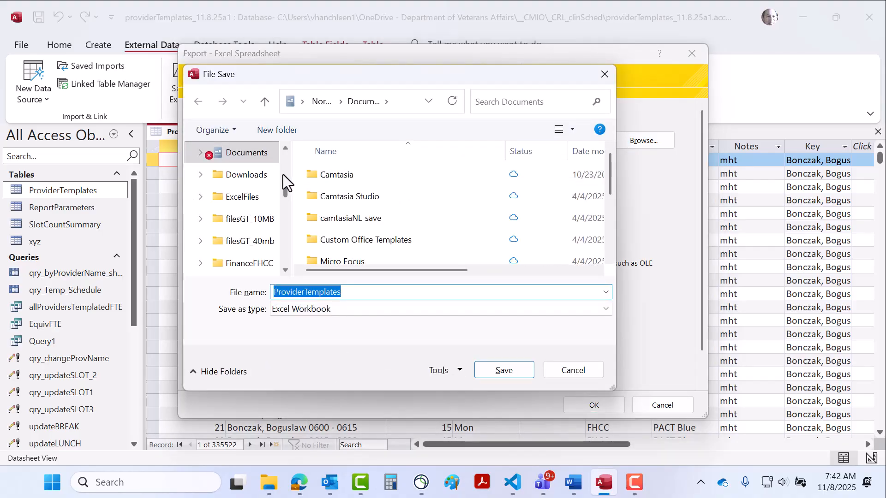
scroll(285, 183, up, 3)
drag(286, 174, 287, 165)
click(251, 152)
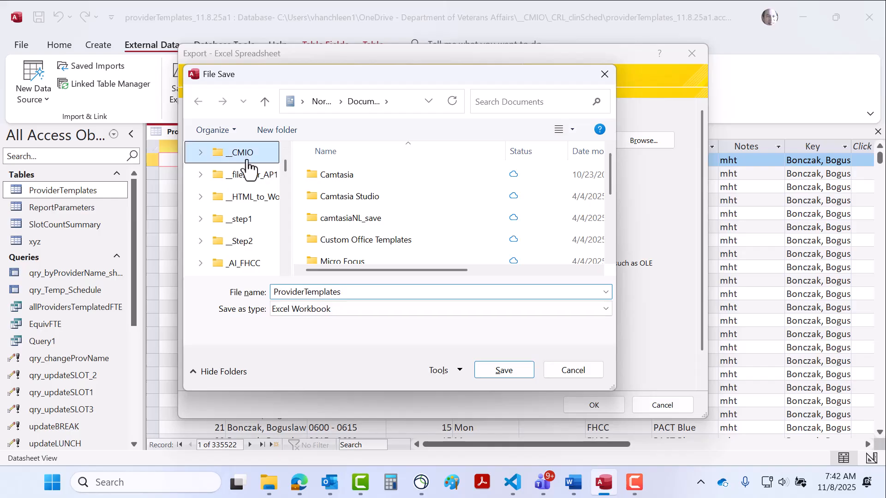
scroll(363, 214, down, 1)
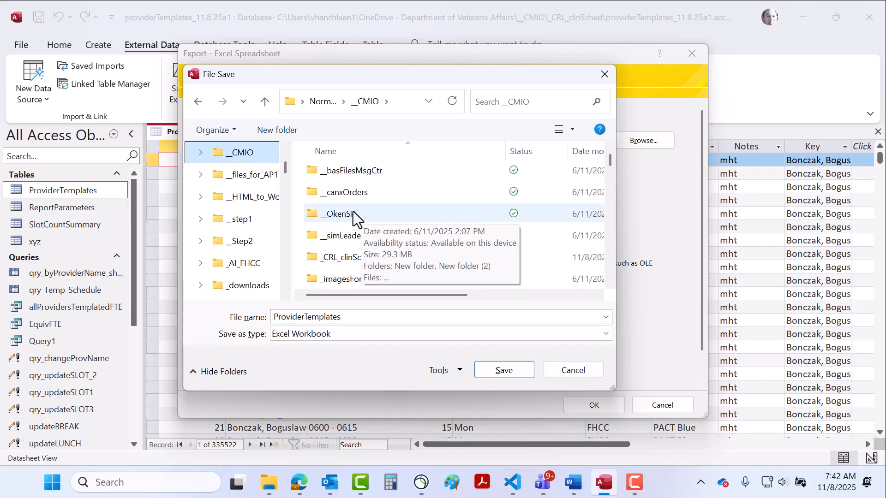
double_click(342, 252)
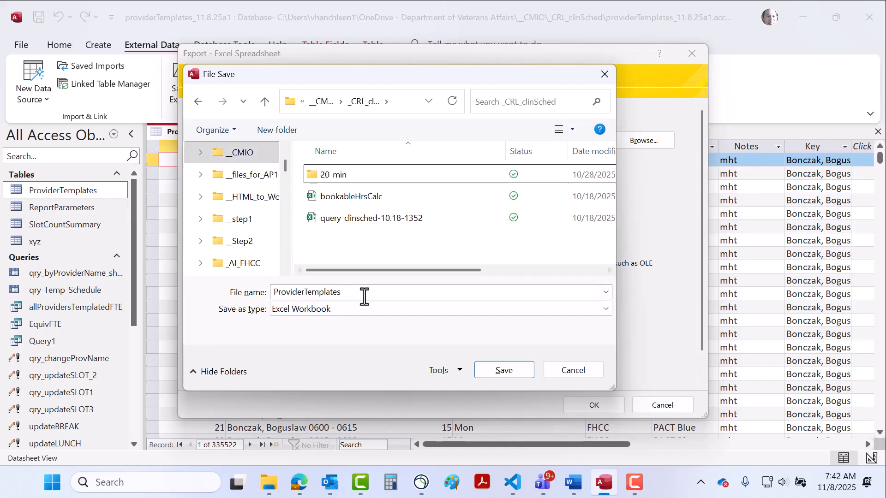
double_click(363, 294)
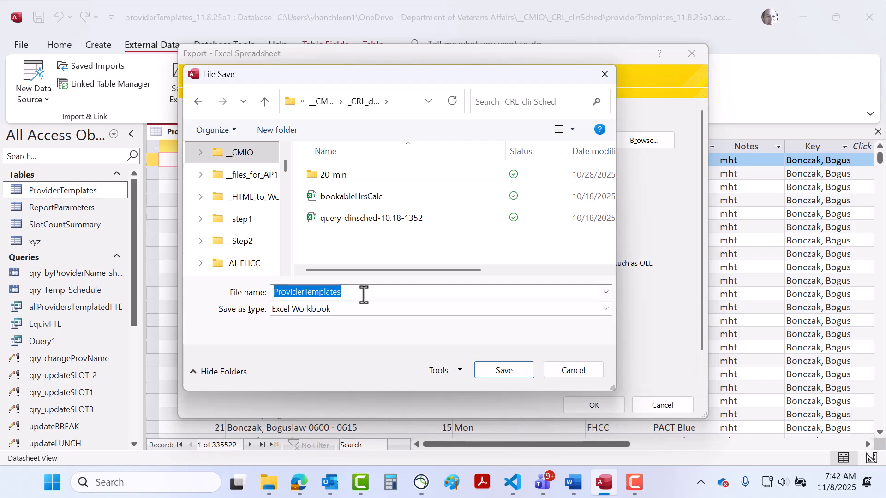
click(363, 294)
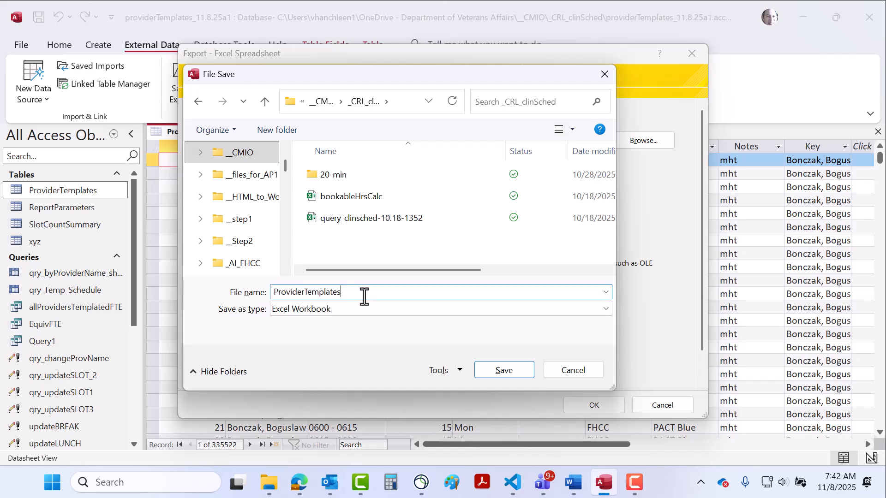
click(492, 369)
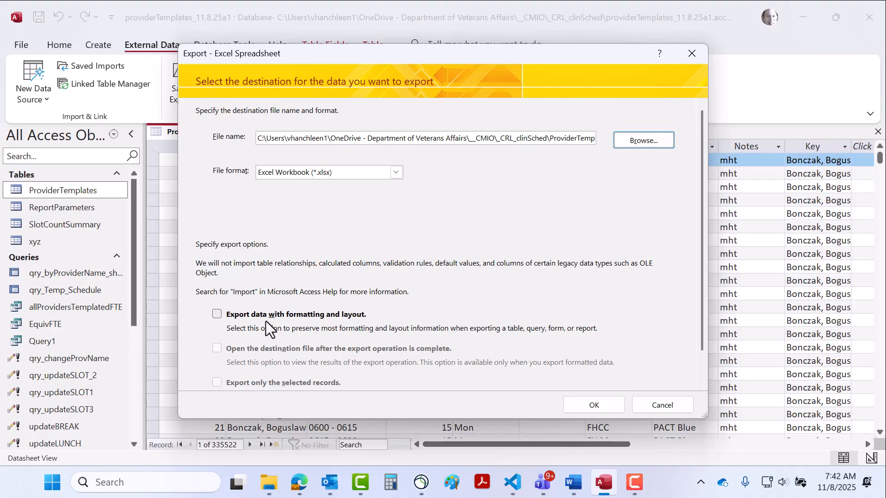
click(595, 405)
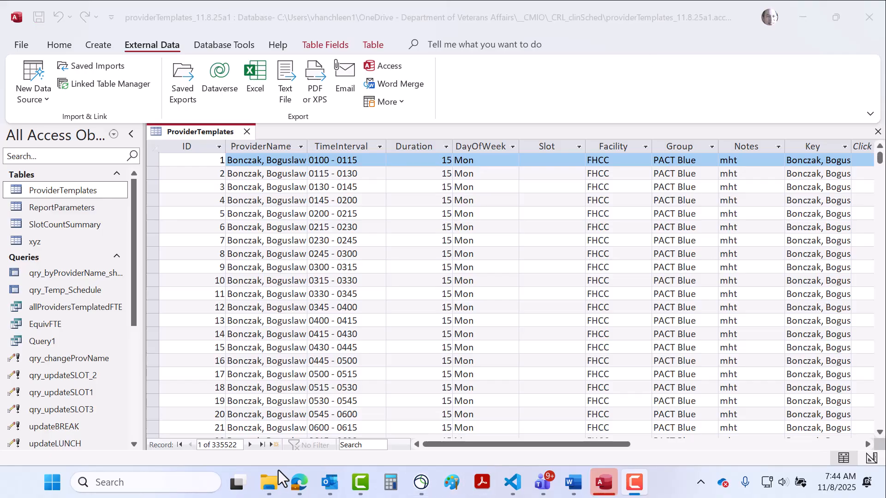
Step: Switch to File Explorer and open the exported ProviderTemplates workbook from the _CRL_clinSched folder in Excel
mouse_move(275, 485)
click(265, 437)
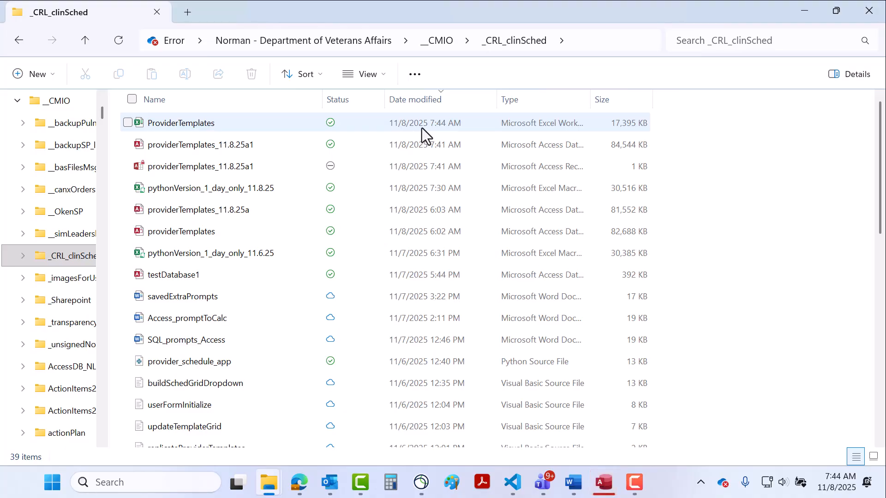
double_click(187, 117)
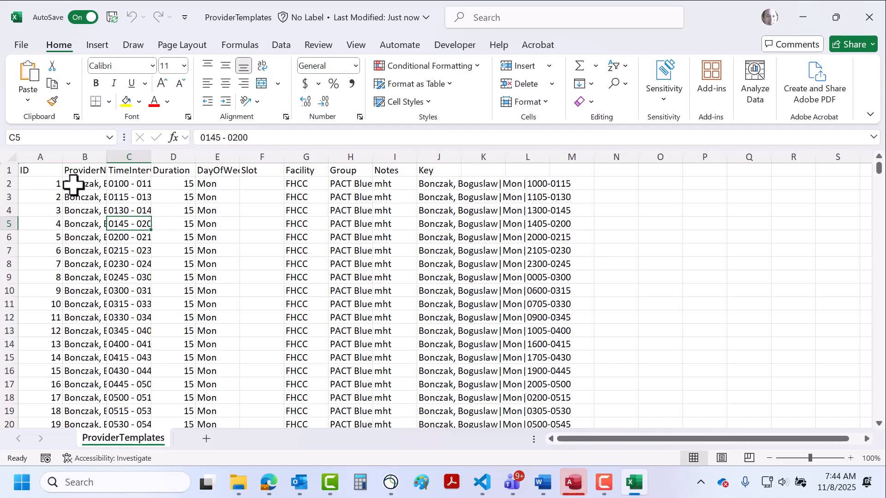
Step: Delete the entire ID column from the ProviderTemplates sheet
click(48, 148)
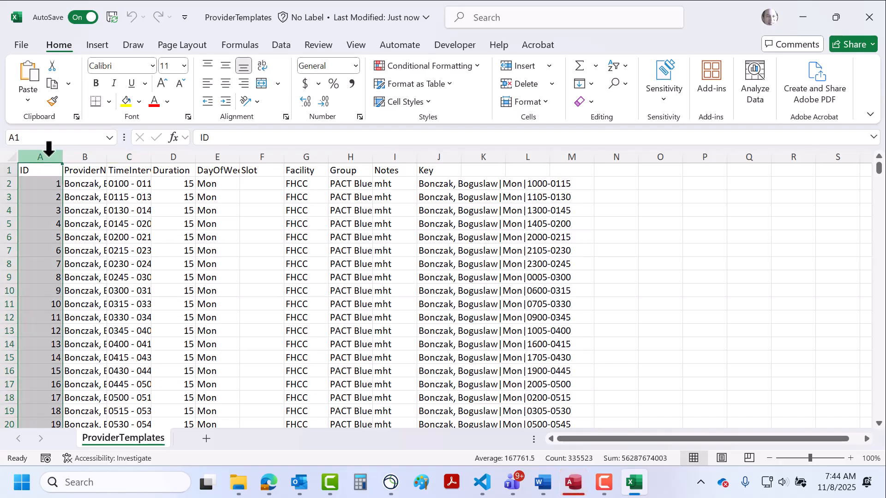
right_click(49, 153)
click(87, 315)
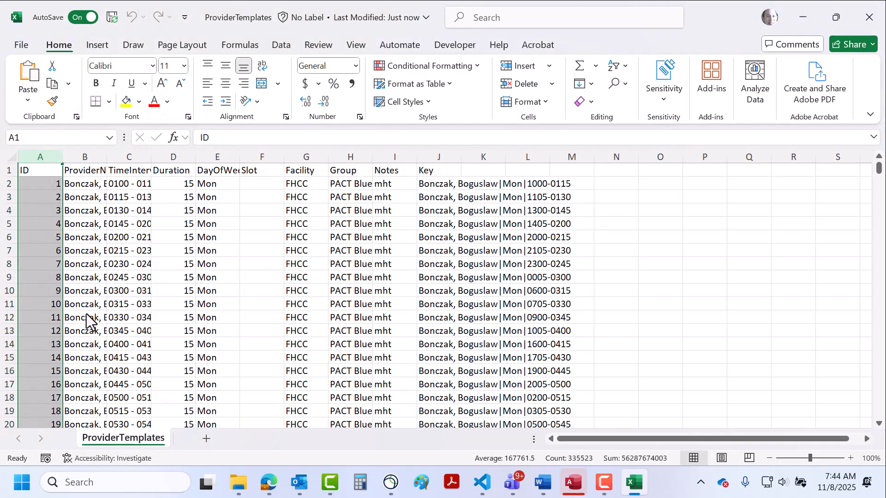
click(113, 265)
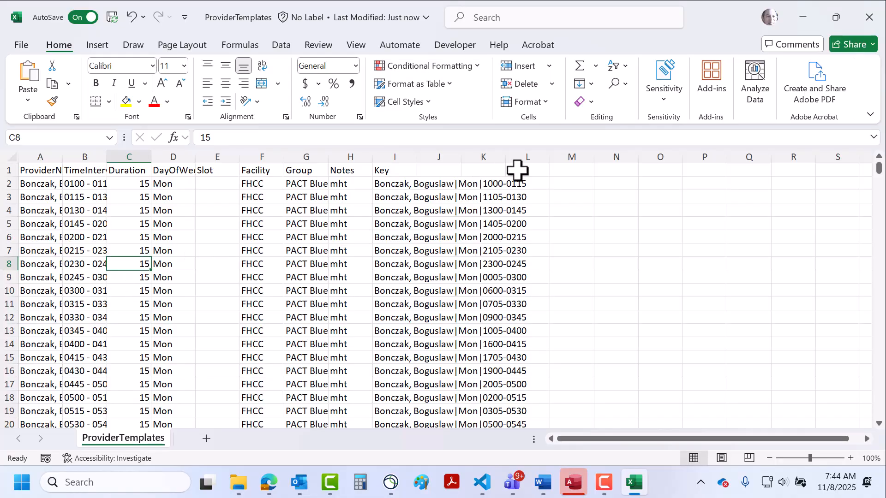
Step: Fit the ProviderName column width to its contents and save the workbook
double_click(63, 157)
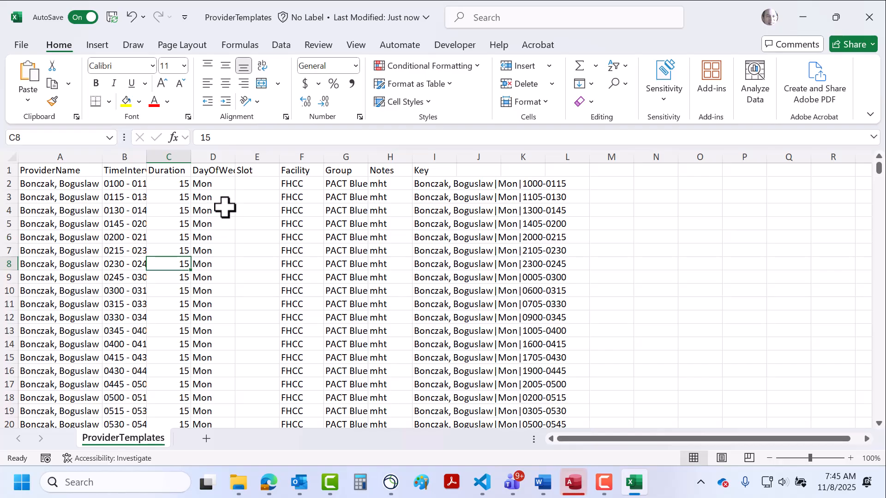
click(112, 18)
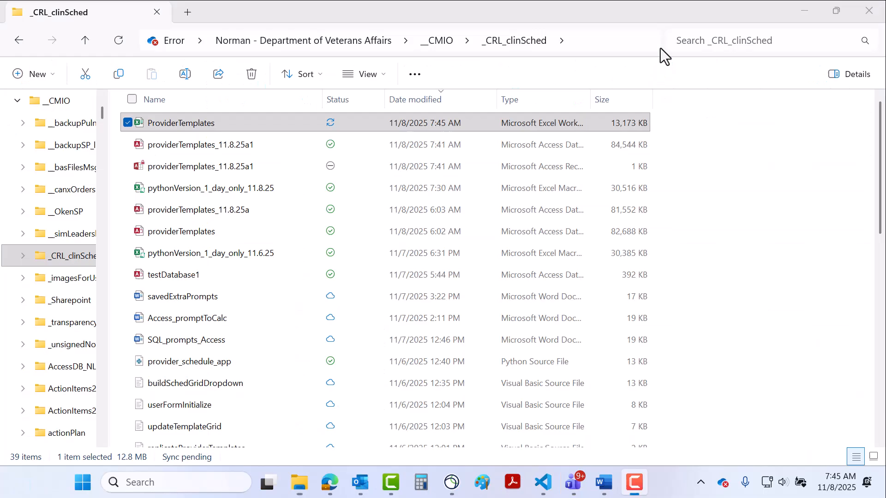
Step: Launch Access and create a blank database with the default name, closing its empty starter table
click(210, 478)
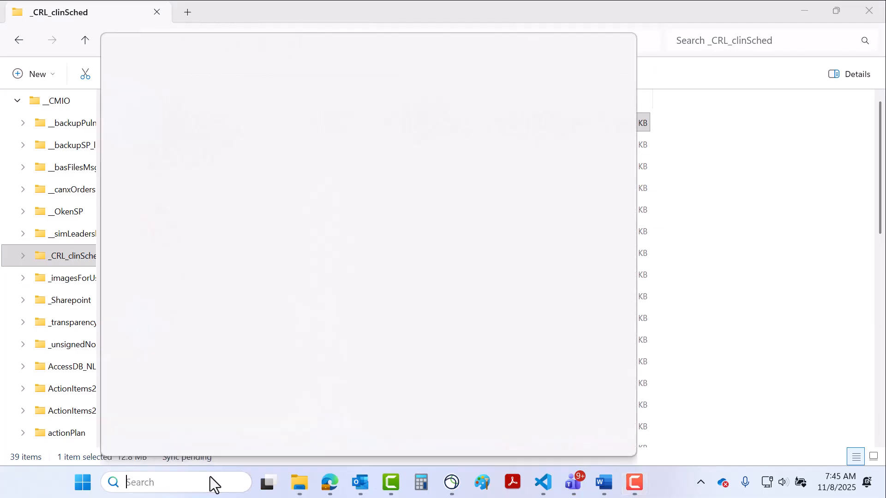
text(access)
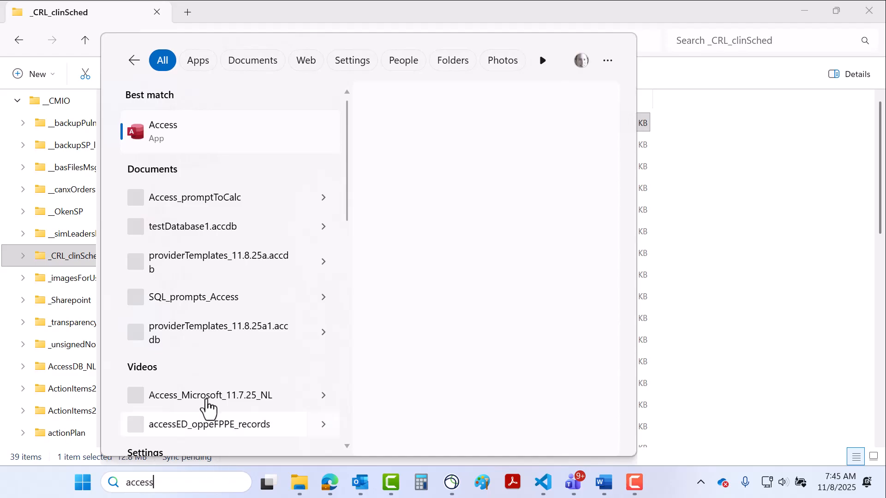
click(160, 134)
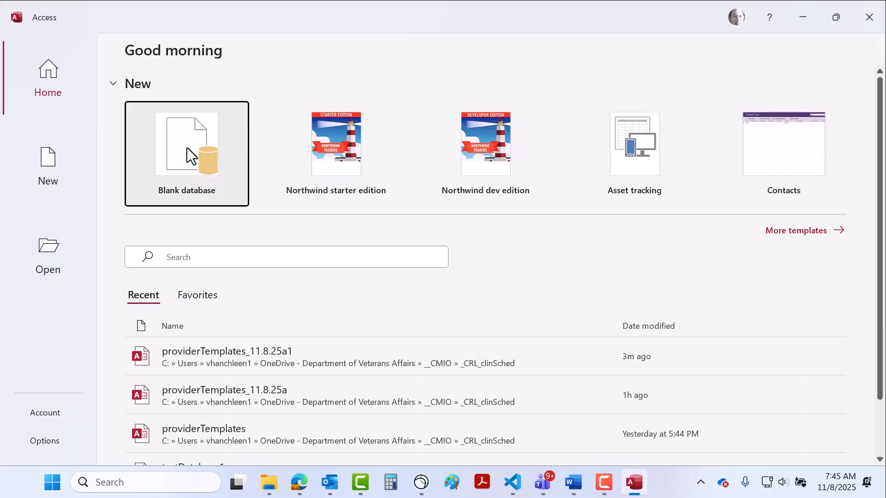
click(180, 149)
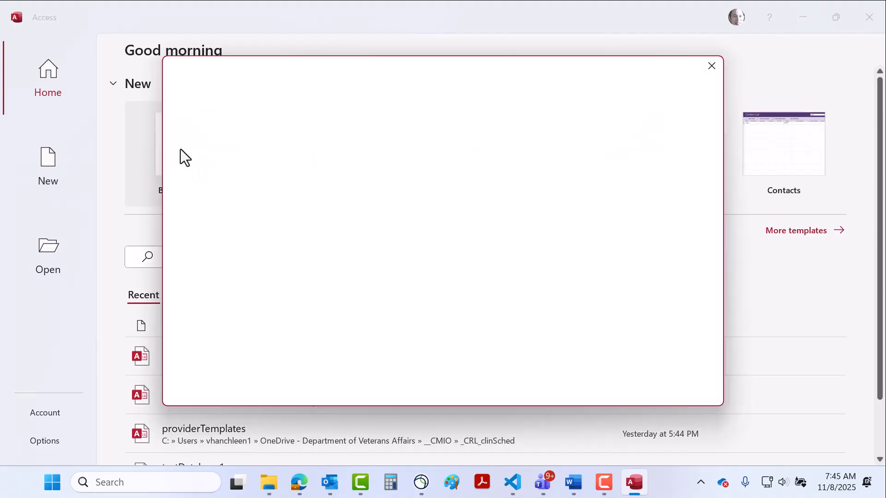
click(454, 167)
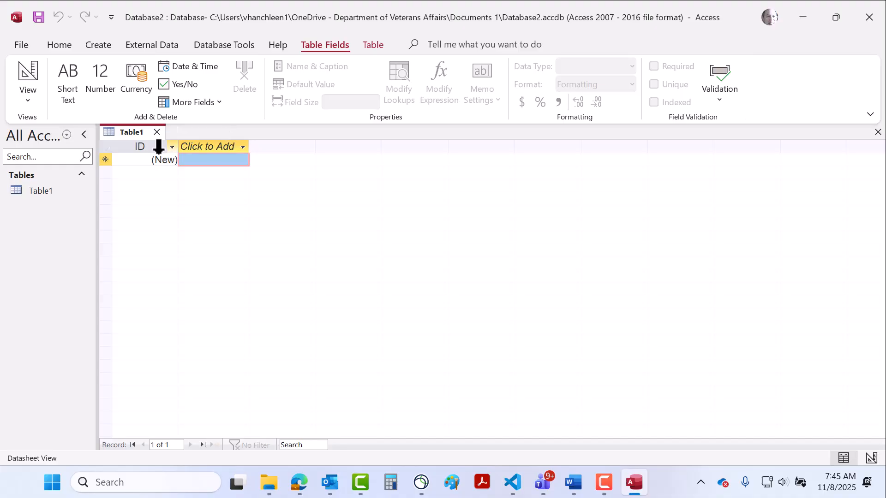
click(157, 132)
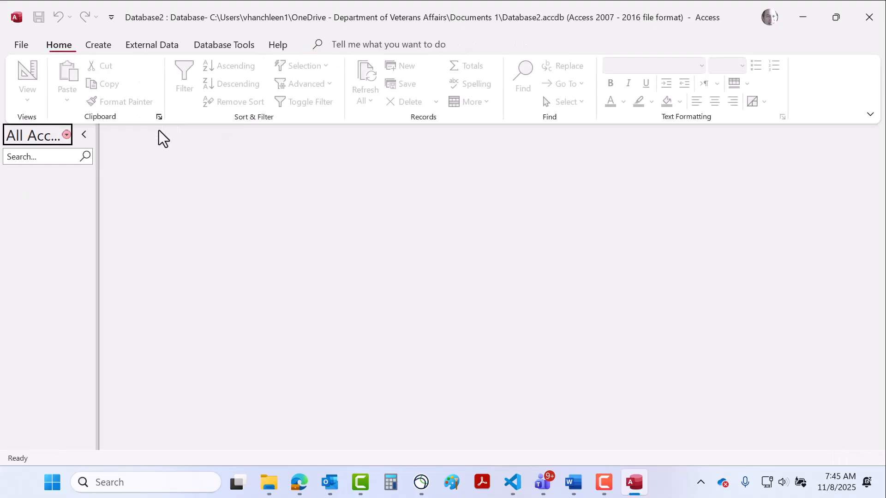
Step: Start an import of external data from an Excel file into the new database
click(152, 47)
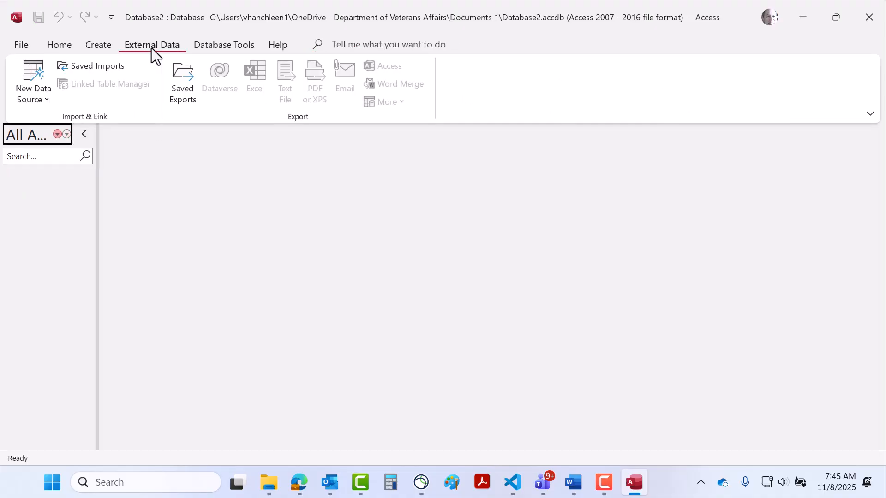
click(48, 101)
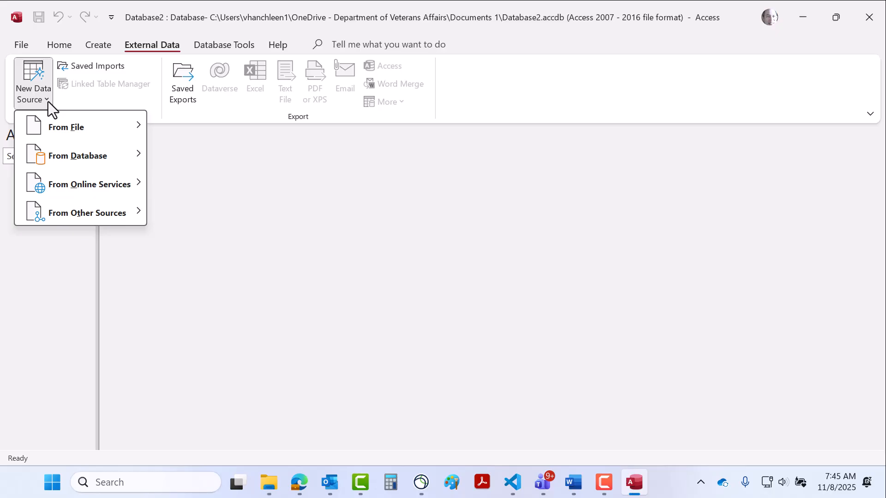
mouse_move(74, 126)
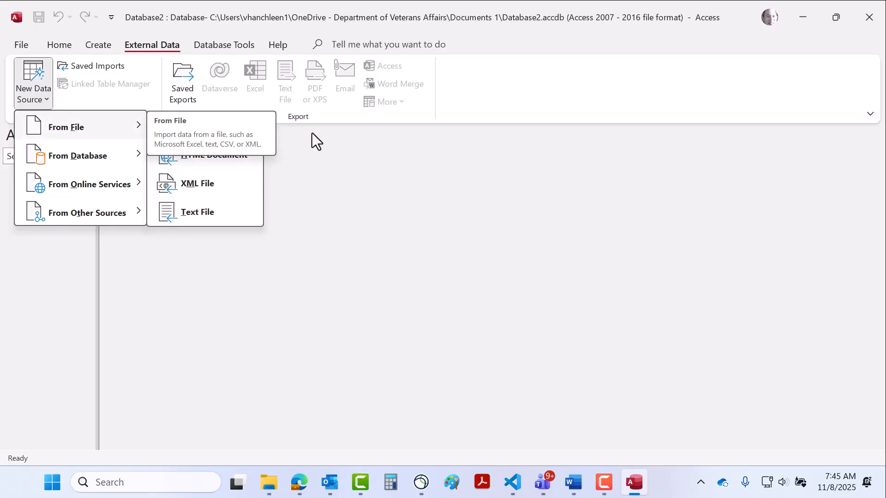
click(205, 132)
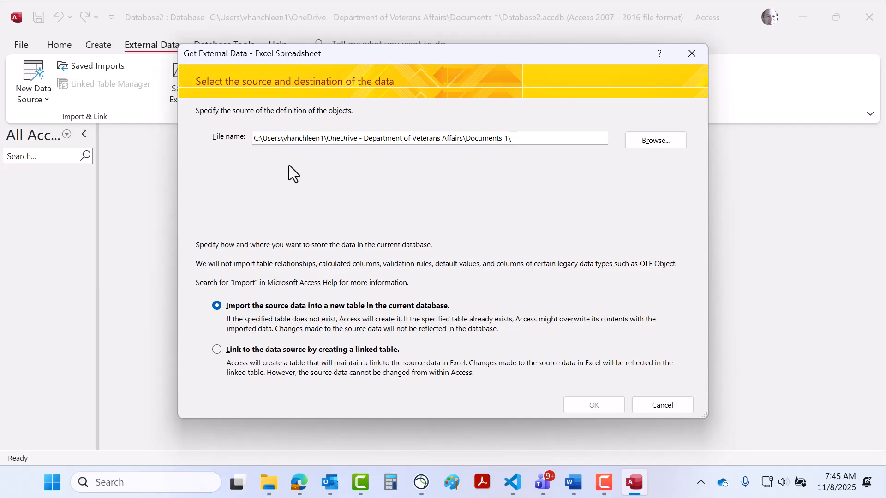
Step: Choose the ProviderTemplates workbook in __CMIO\_CRL_clinSched as the import source, sorting the folder's files by date modified to find it
click(651, 144)
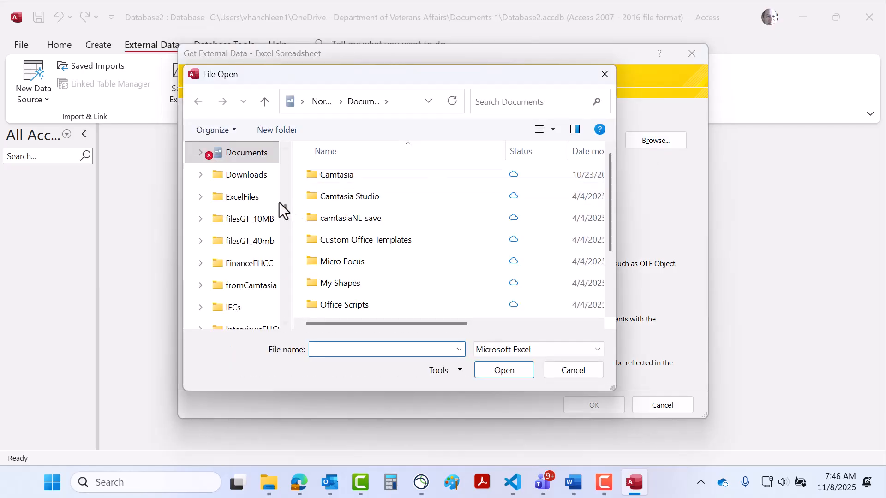
scroll(281, 172, up, 10)
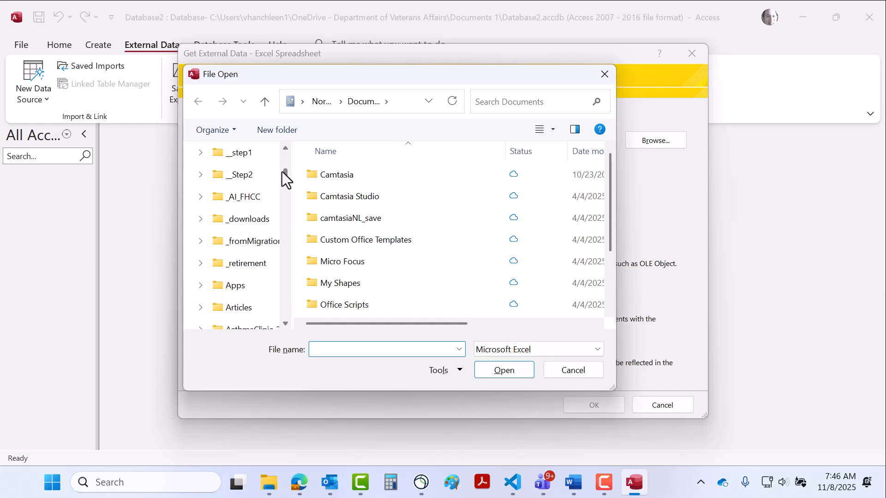
click(261, 208)
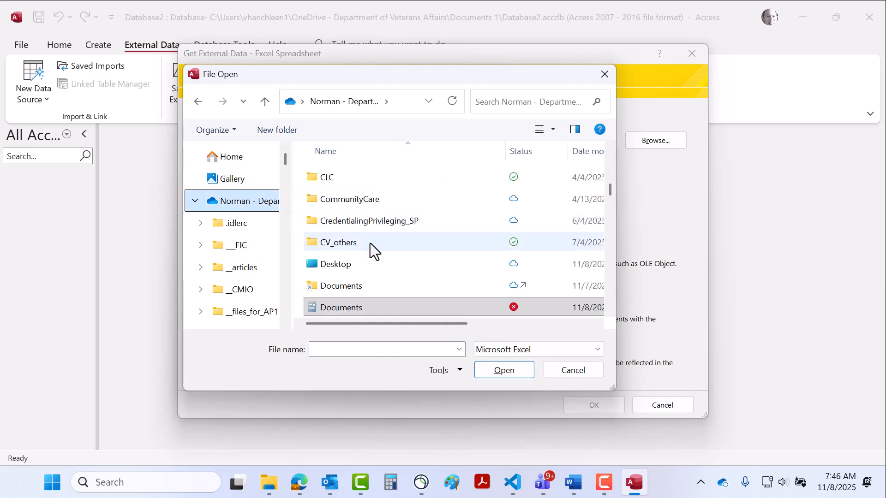
scroll(484, 199, up, 5)
scroll(500, 202, up, 3)
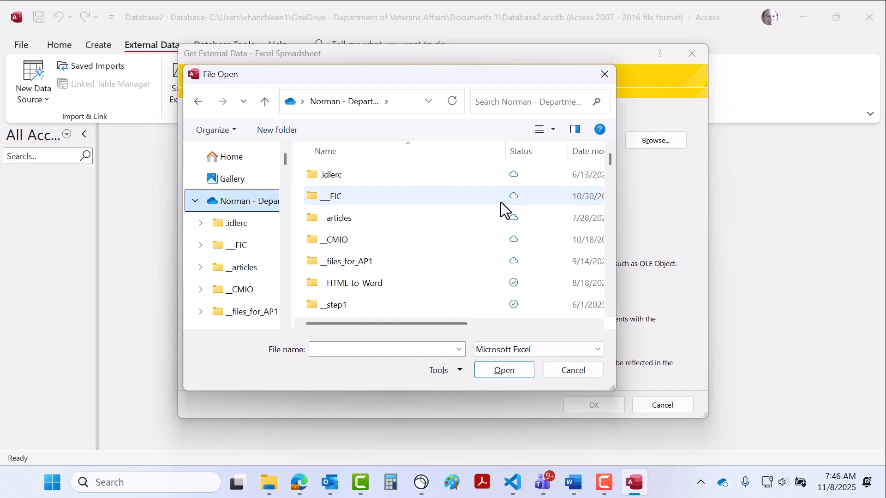
double_click(315, 242)
scroll(362, 254, down, 2)
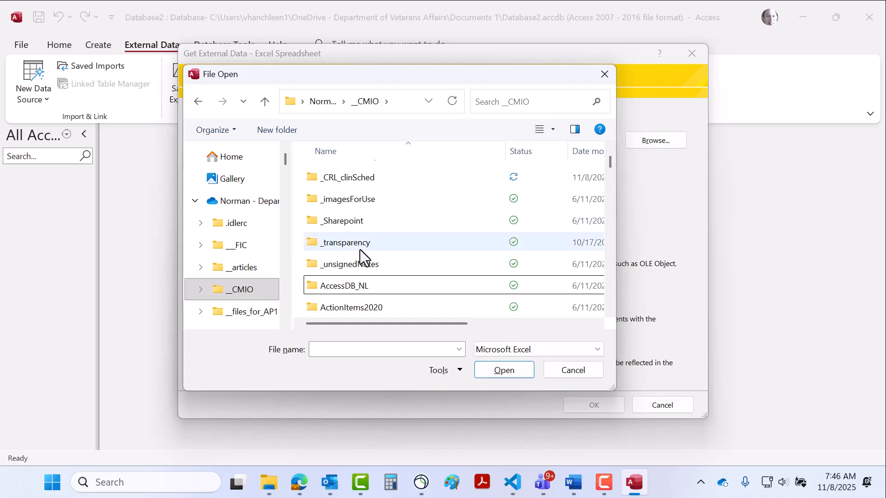
double_click(354, 185)
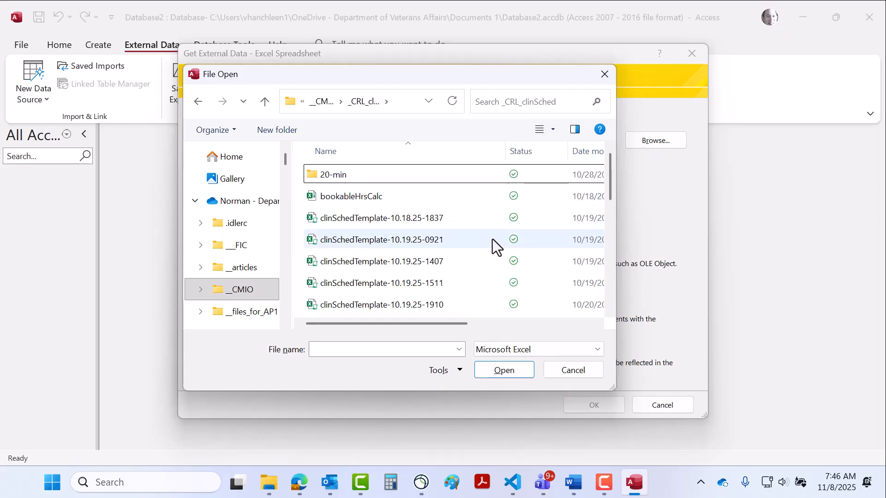
click(580, 157)
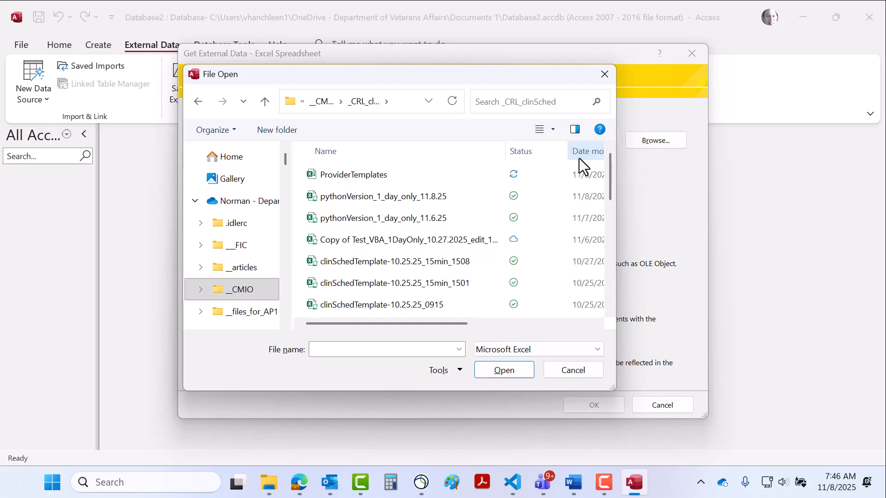
drag(617, 203, 724, 221)
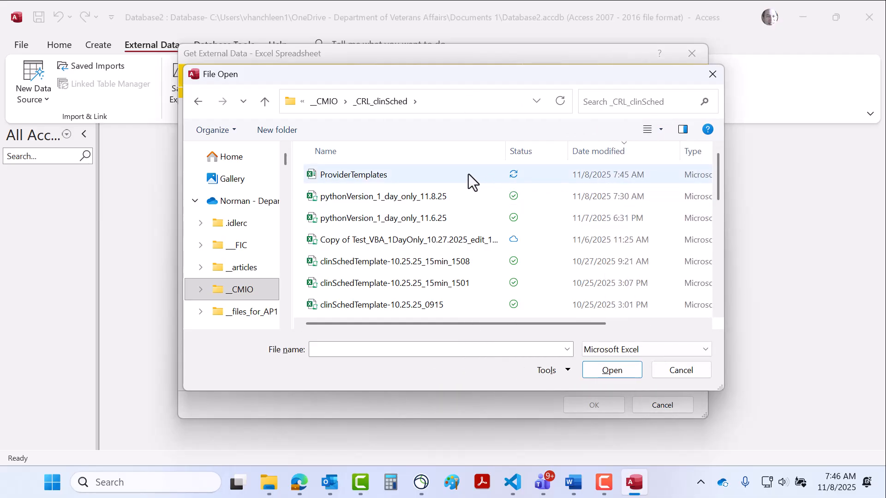
double_click(371, 174)
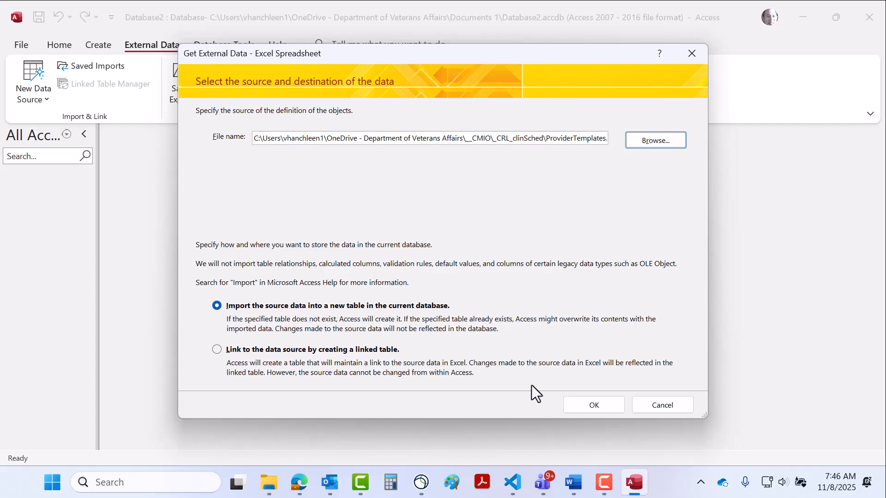
Step: Import the ProviderTemplates worksheet into a new table, using its first row as column headings
click(575, 403)
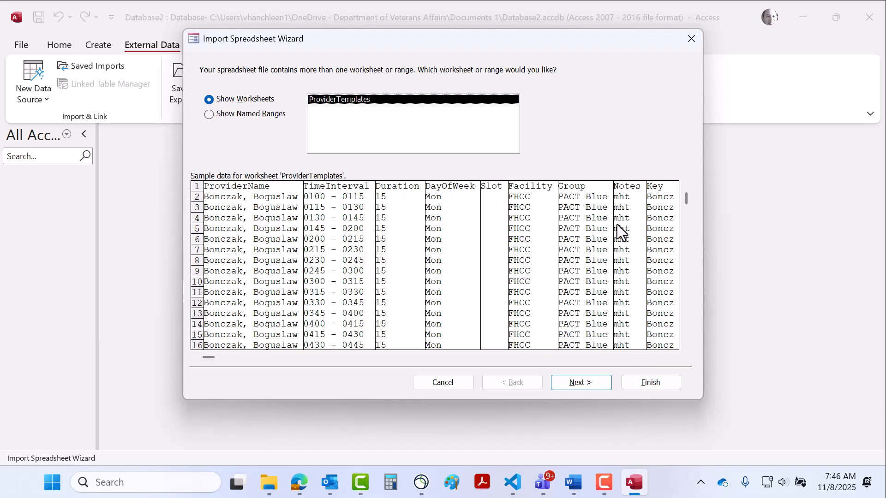
click(276, 358)
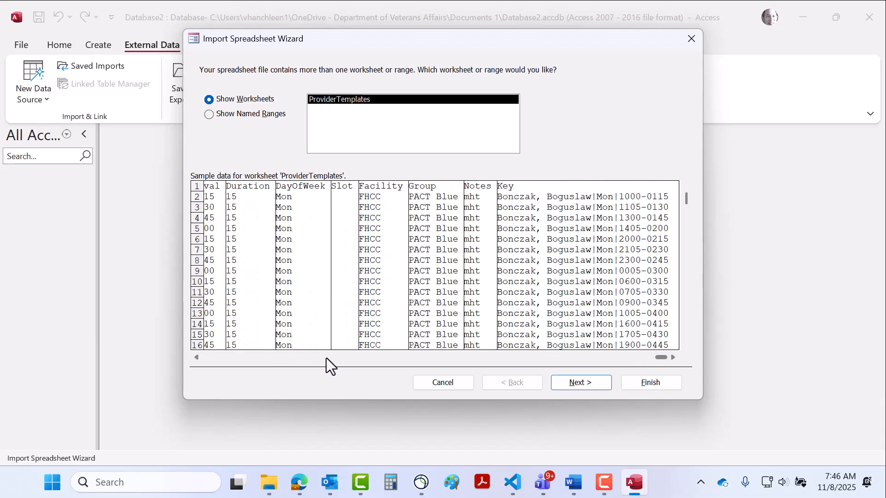
click(292, 358)
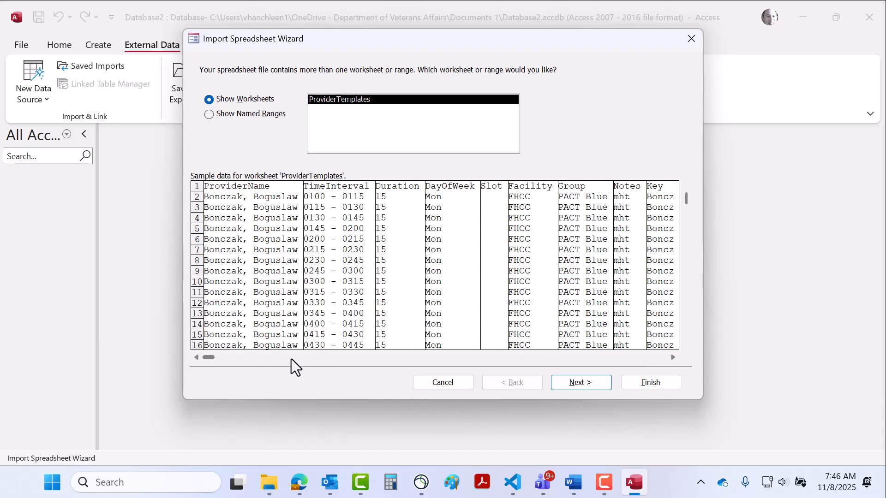
click(574, 387)
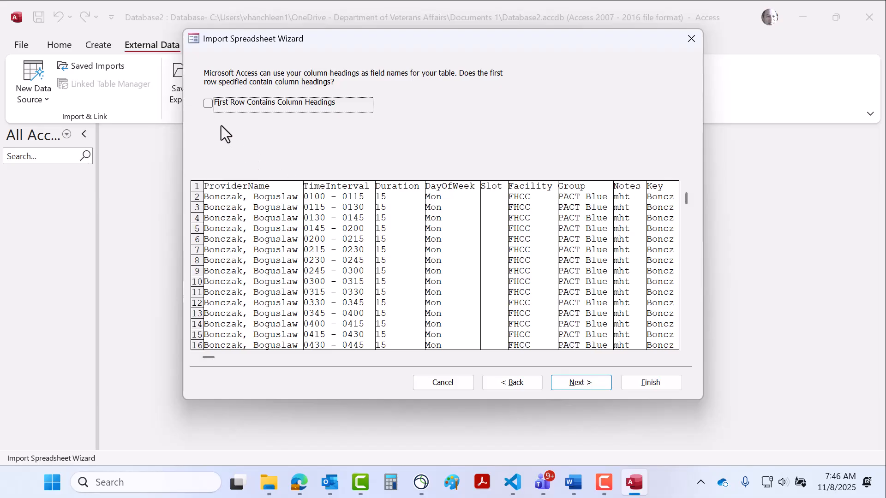
click(208, 104)
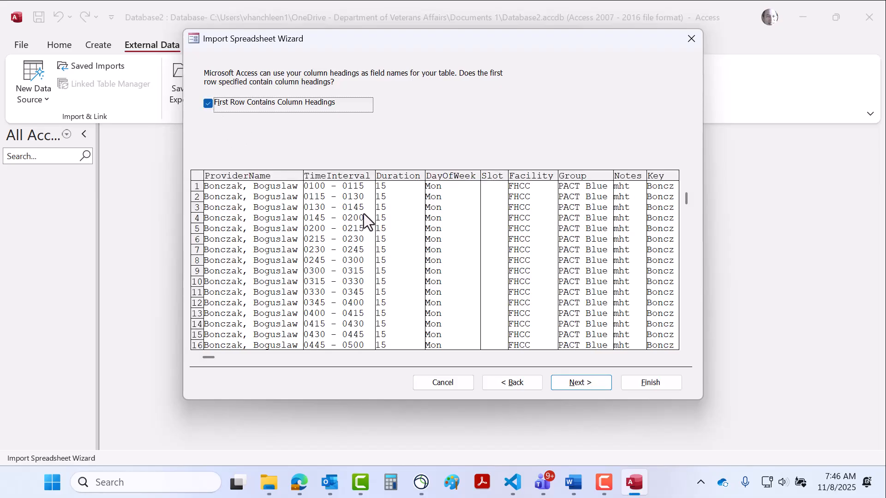
click(566, 383)
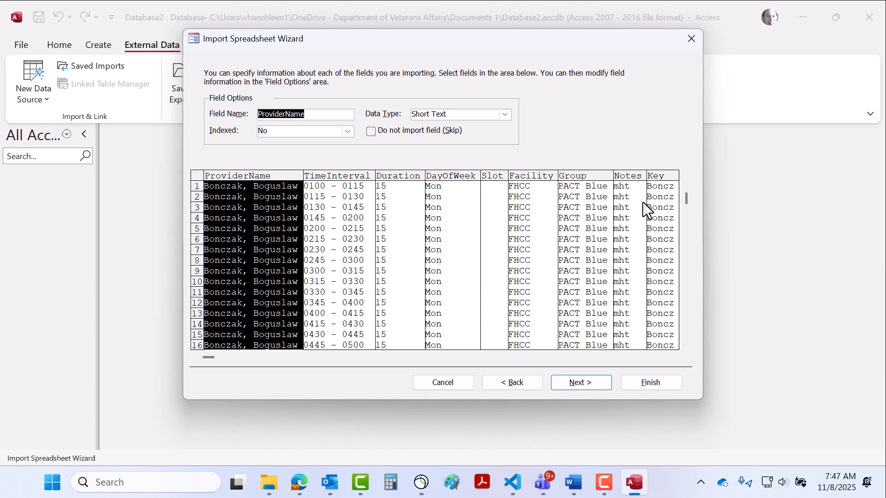
Step: Review the import field options of each column from TimeInterval through Key, keeping the suggested settings
click(341, 178)
click(403, 178)
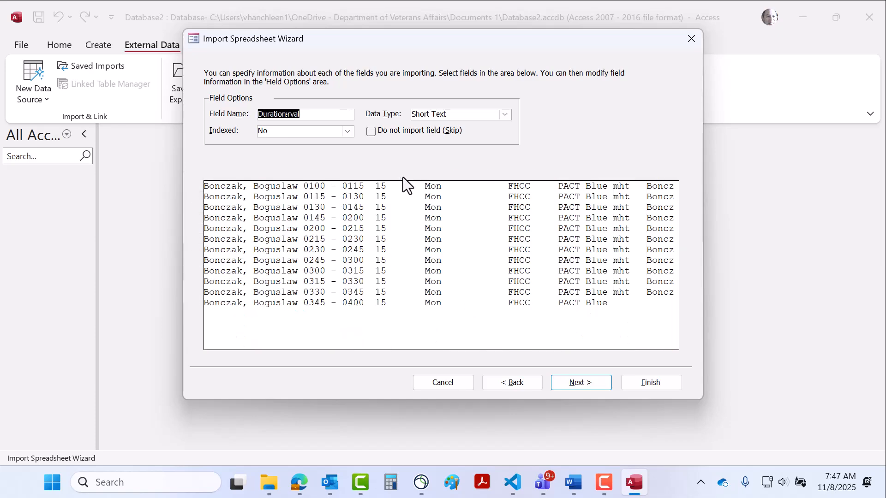
click(441, 178)
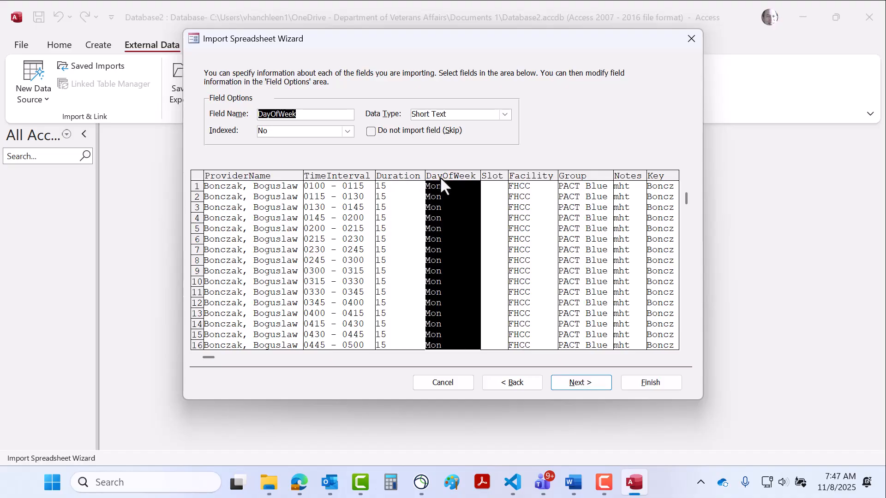
click(495, 175)
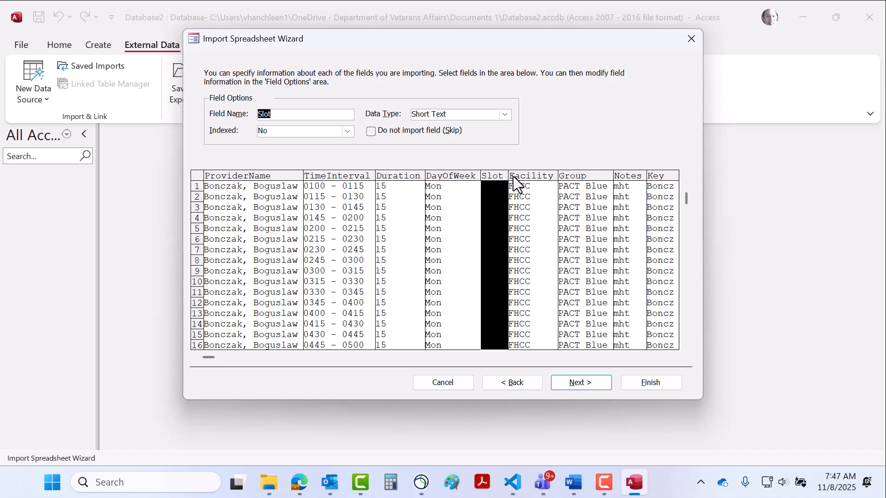
click(535, 178)
click(580, 179)
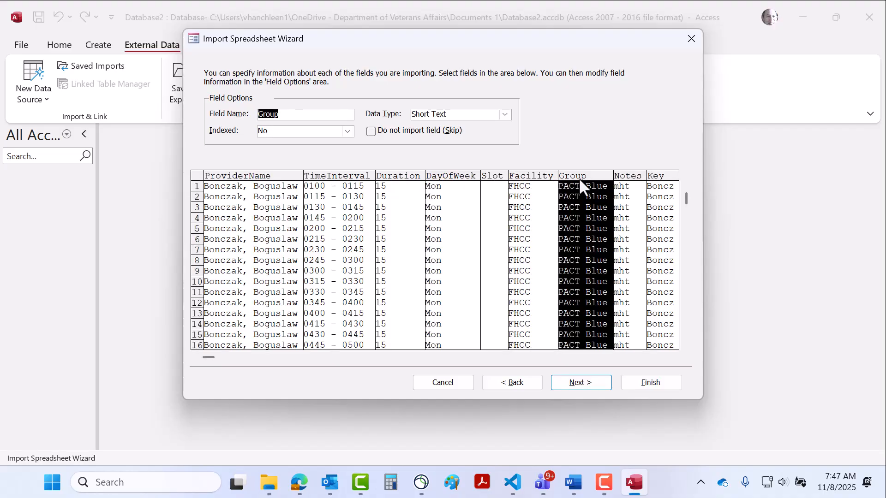
click(621, 176)
click(654, 176)
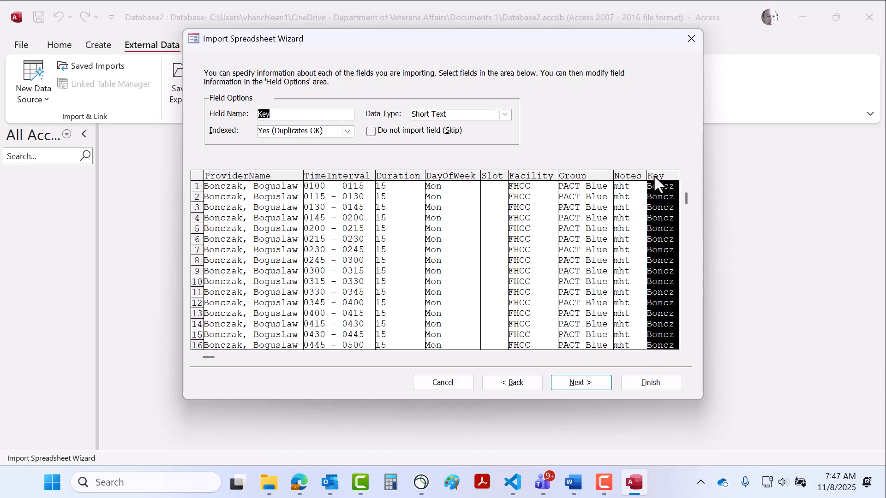
click(581, 384)
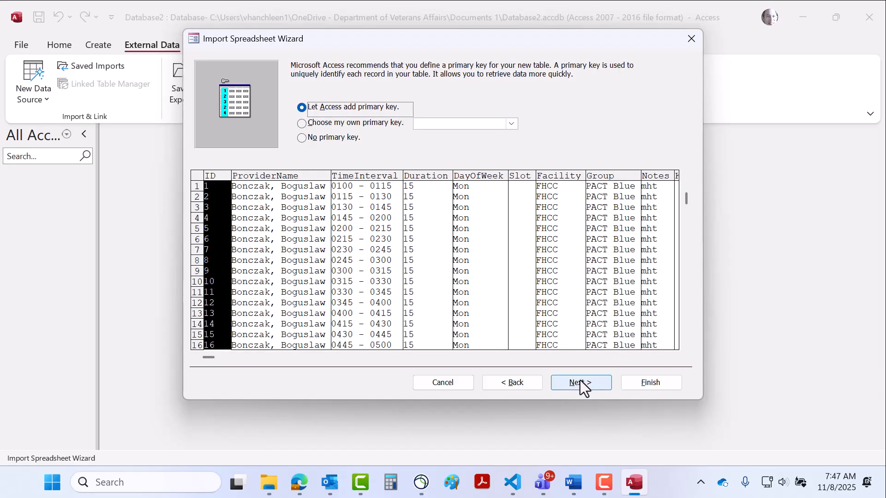
Step: Finish the import into the ProviderTemplates table with no primary key, without saving the import steps
click(302, 137)
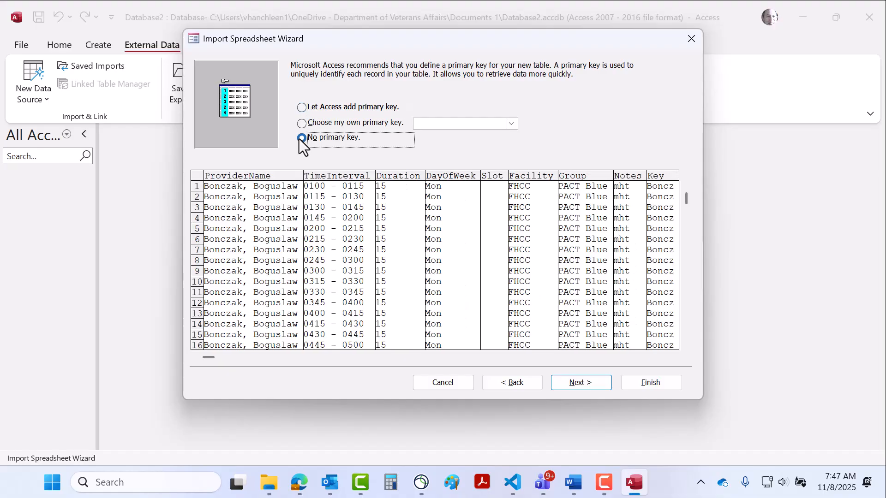
click(576, 383)
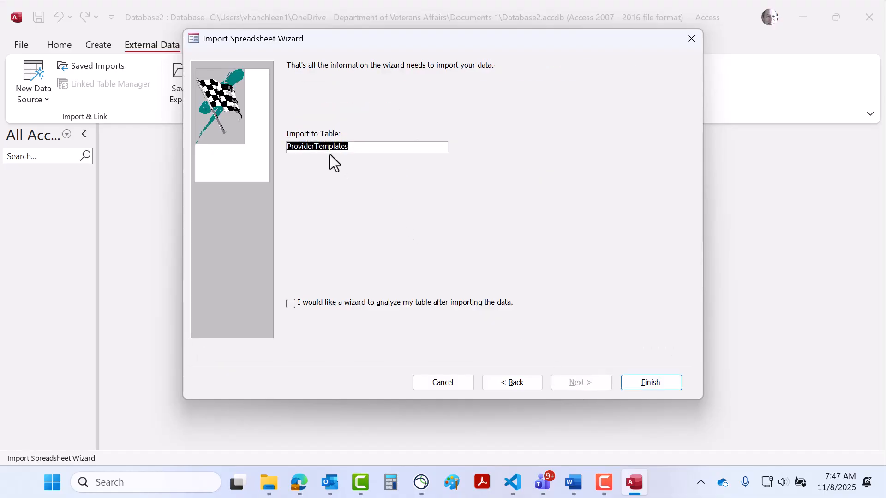
click(642, 382)
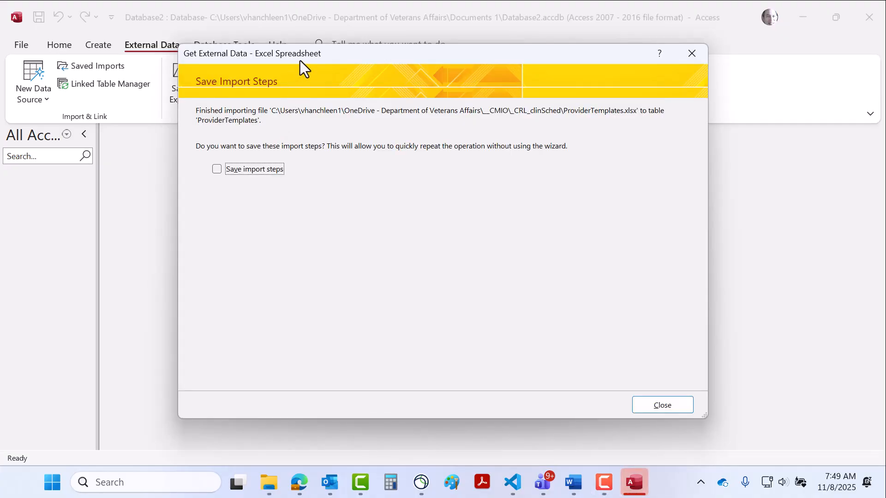
click(676, 411)
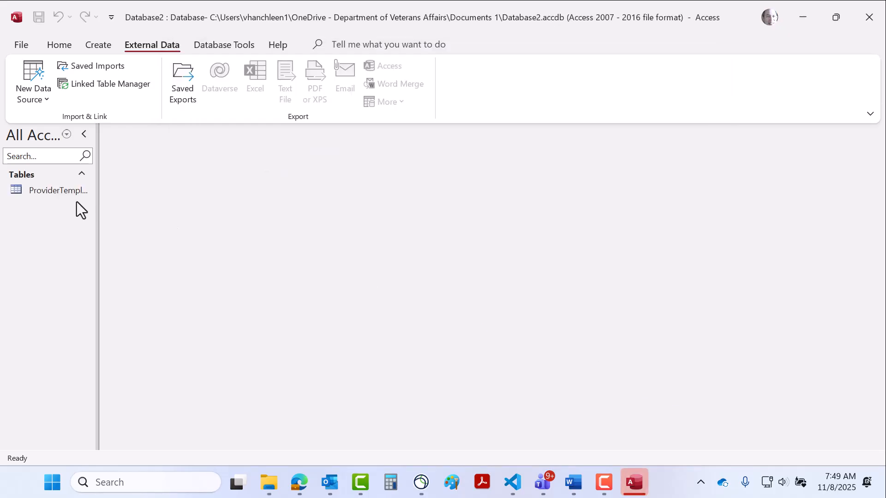
Step: Widen the ProviderName column in the imported ProviderTemplates table to fit the full names, saving the layout and closing the table
double_click(65, 189)
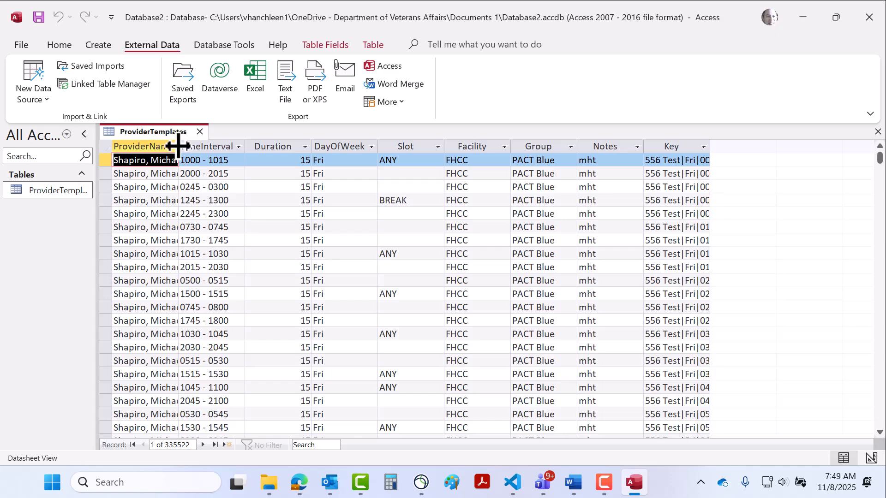
drag(178, 147, 227, 148)
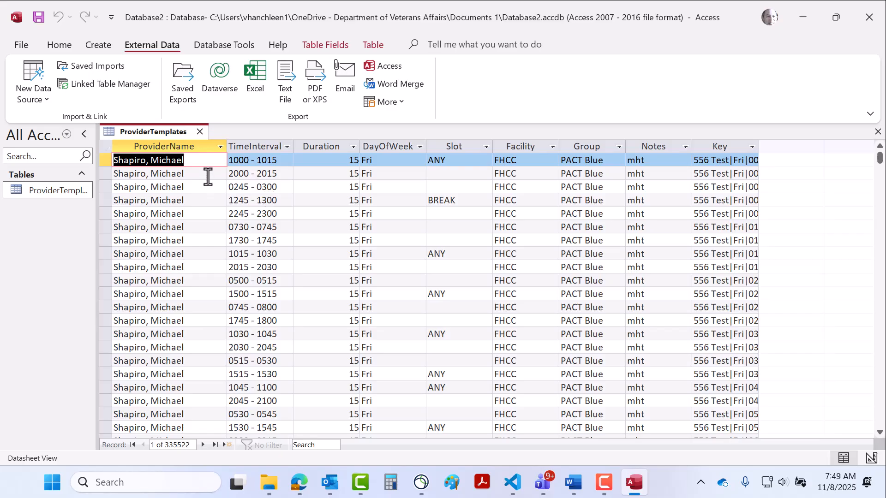
right_click(157, 136)
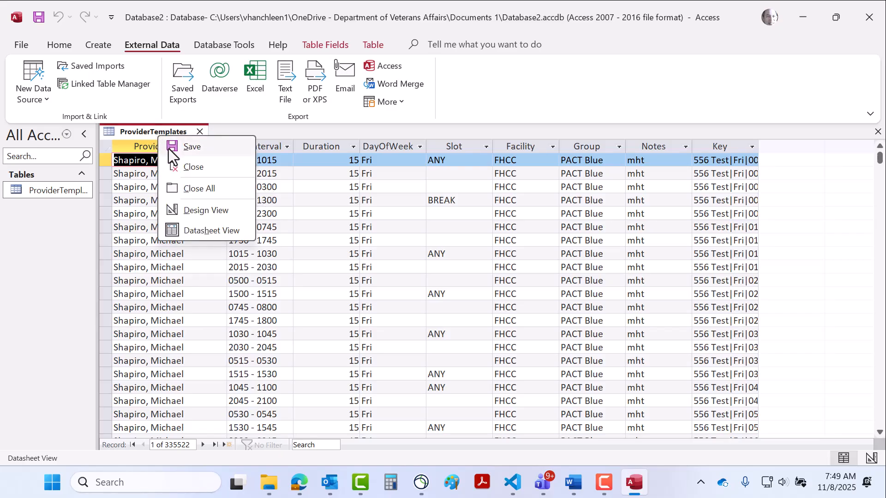
key(Escape)
click(199, 132)
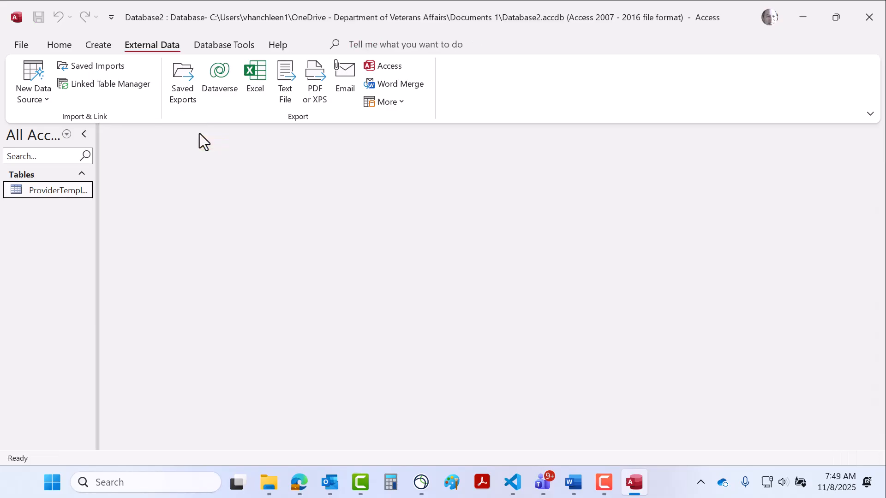
Step: Widen the Key column of the ProviderTemplates table to show its full values, save the layout, and reopen the table
double_click(70, 189)
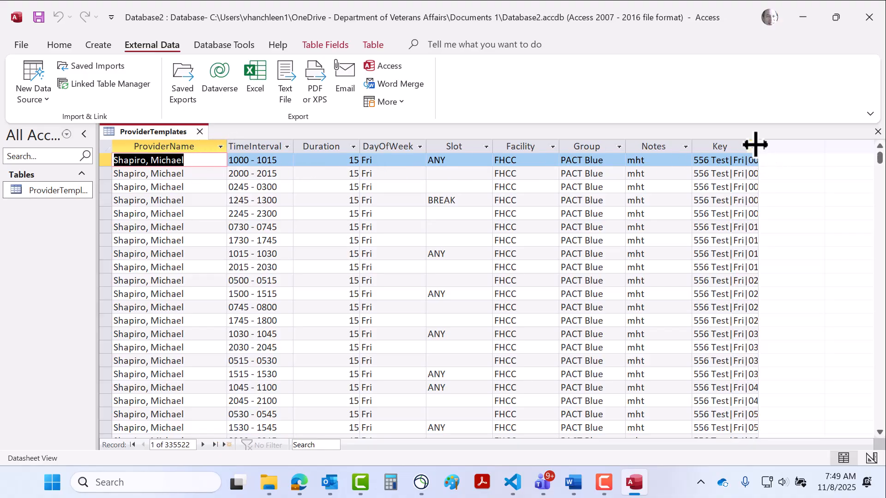
drag(758, 144, 816, 150)
right_click(165, 134)
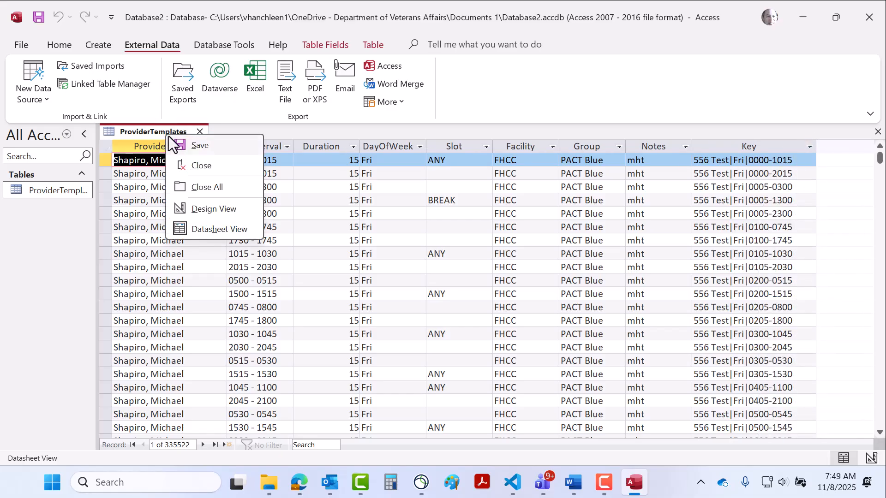
click(179, 145)
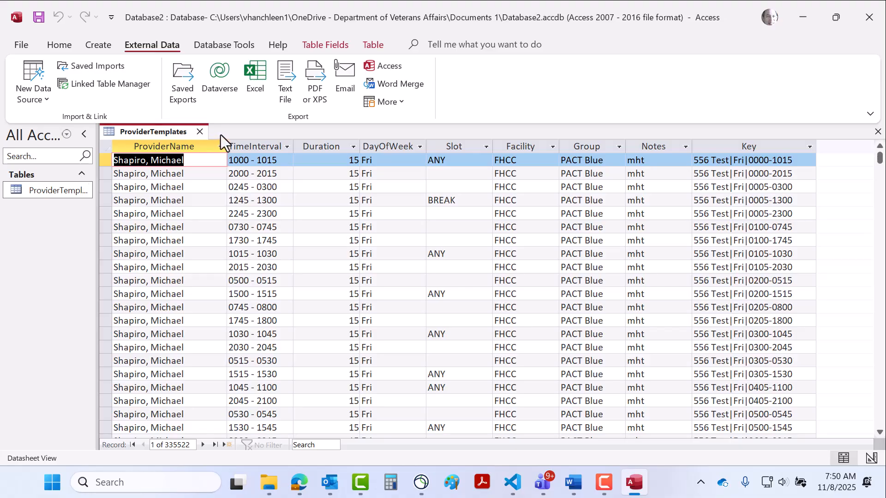
click(200, 132)
double_click(56, 189)
Step: Save the database in Access Database format as CRL_DB1 in the _CRL_clinSched folder, letting open objects be closed
key(alt+f)
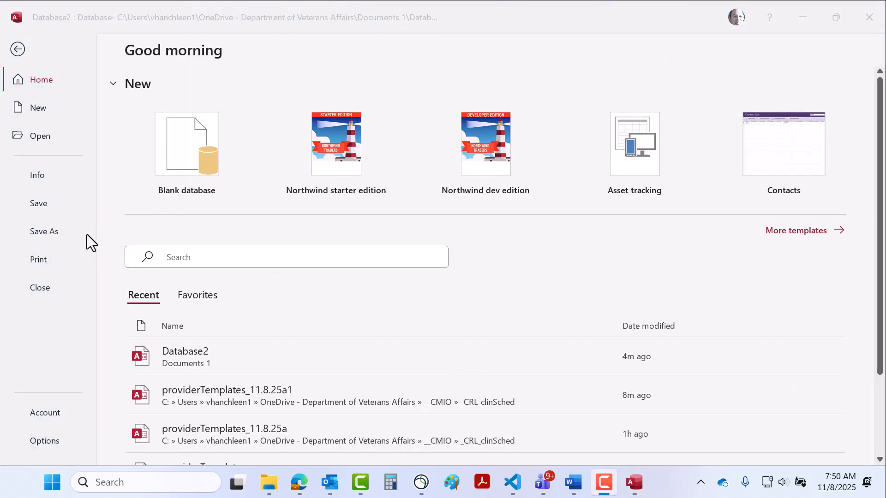
click(52, 232)
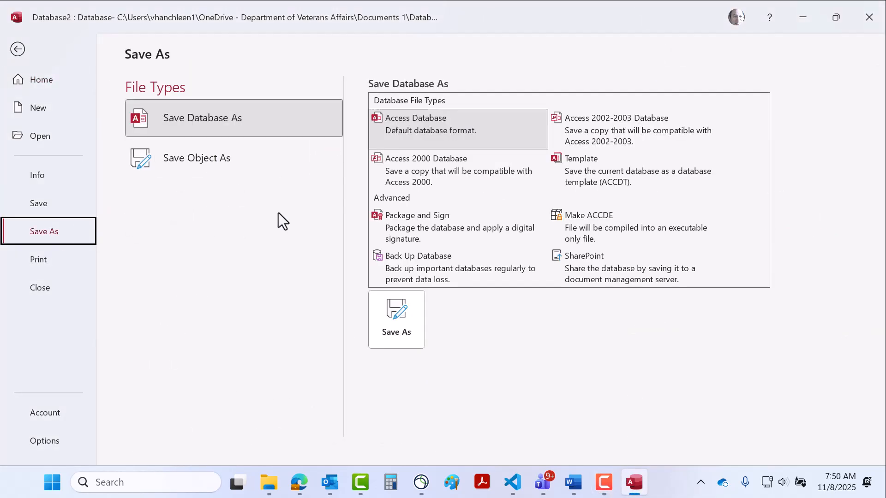
double_click(410, 127)
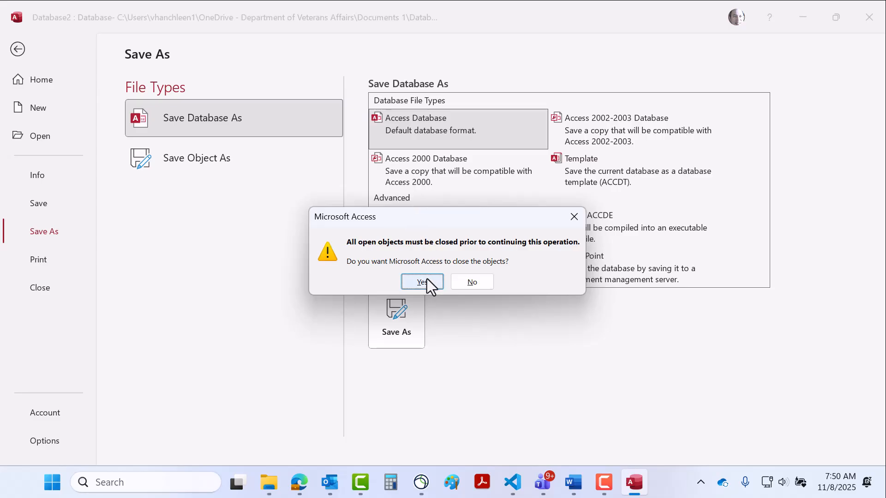
click(427, 280)
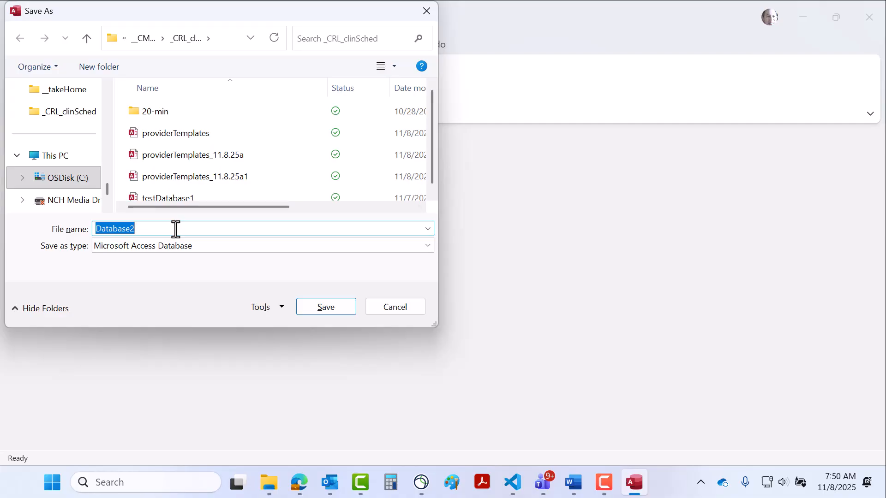
text(CRL)
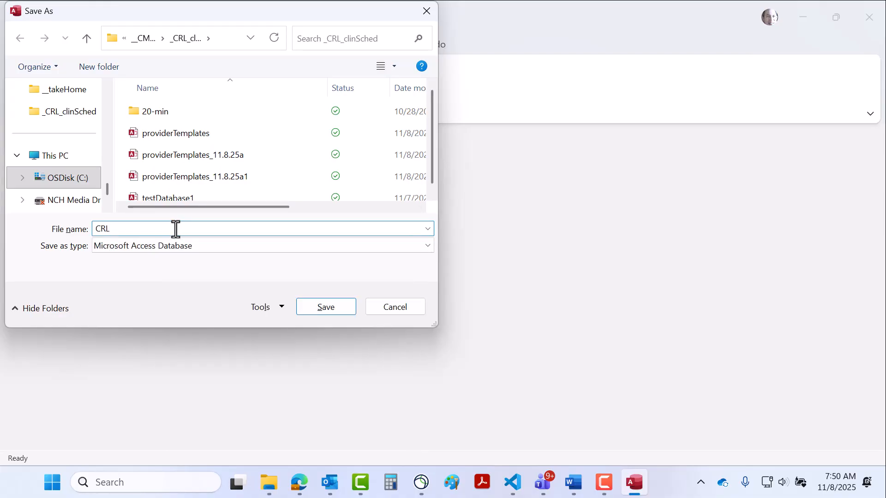
text(_DB1)
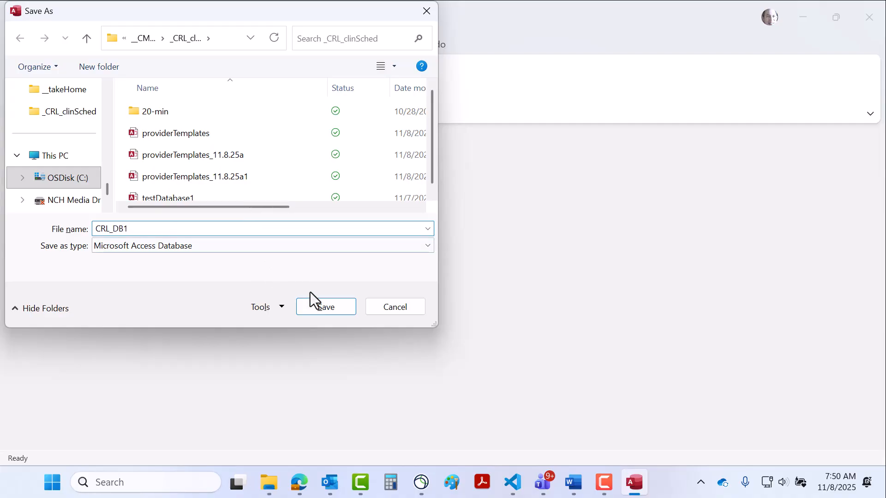
click(317, 304)
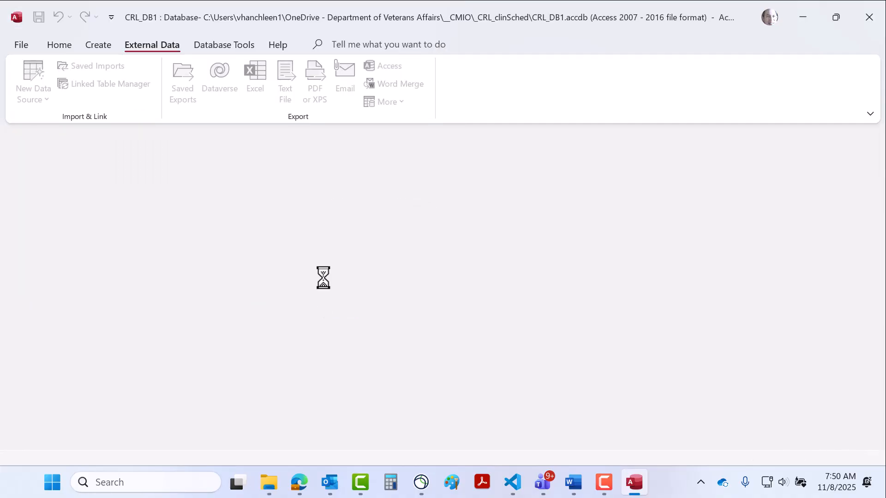